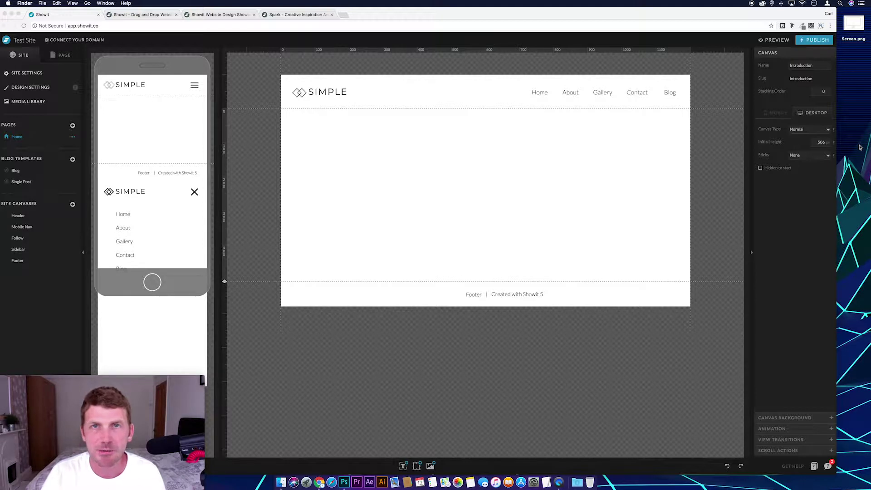
View the monitor mockup image to check it, then quit the image viewer.
double_click(852, 23)
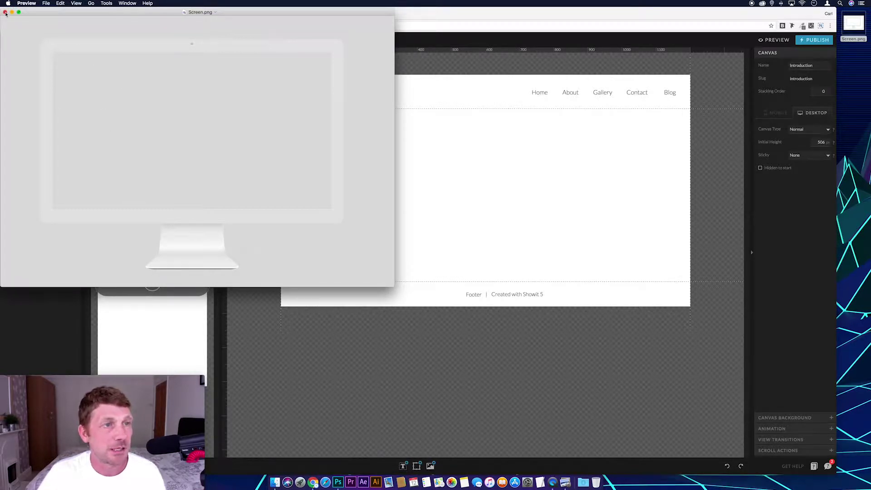
left_click(5, 13)
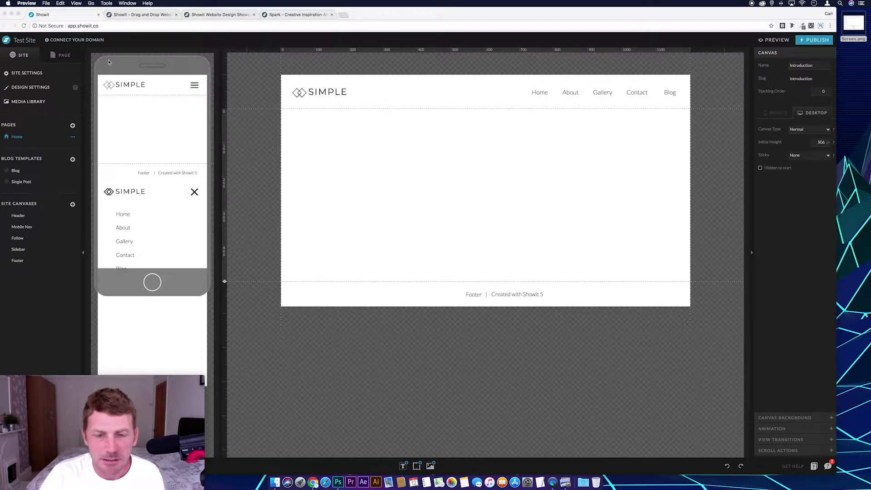
key("super+q")
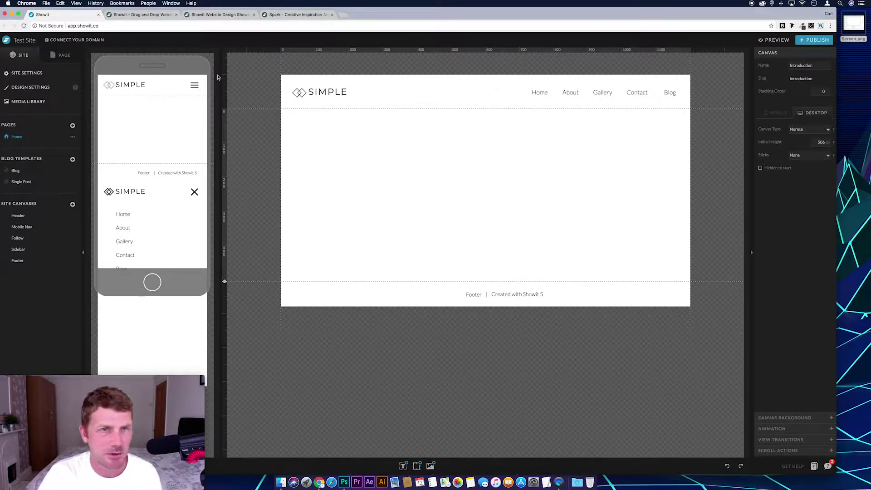
Show the showit.co homepage tab and shrink the Chrome window to 1920 x 1148.
left_click(150, 16)
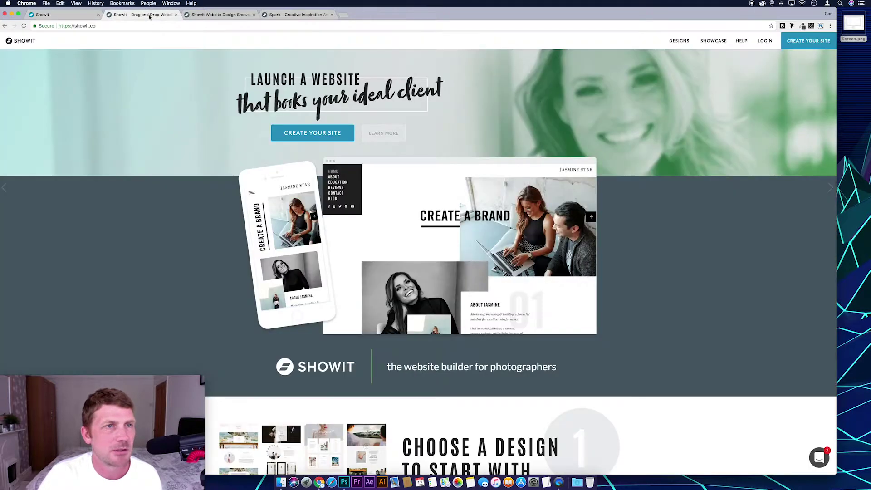
key("ctrl+Tab")
key("ctrl+Tab")
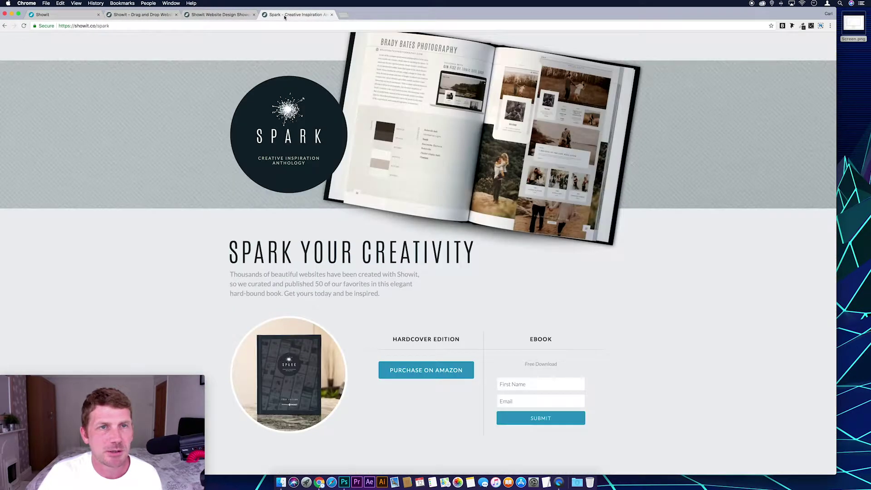
left_click(133, 16)
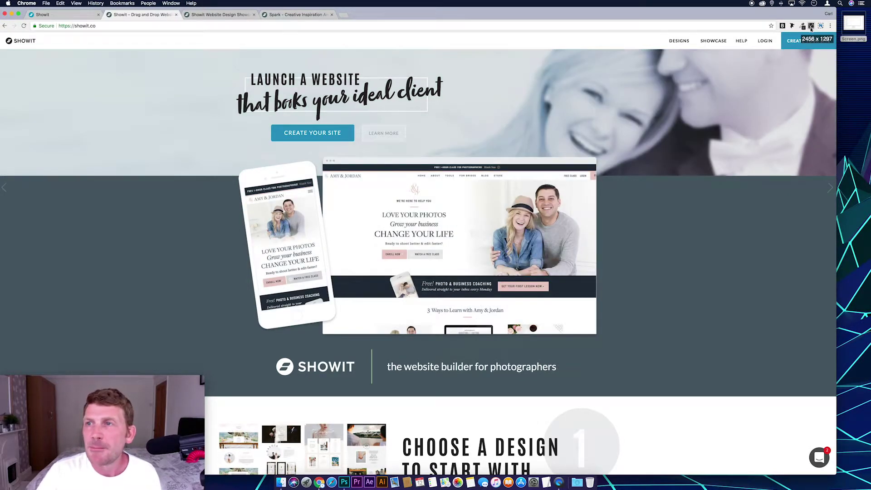
left_click_drag(837, 93, 654, 101)
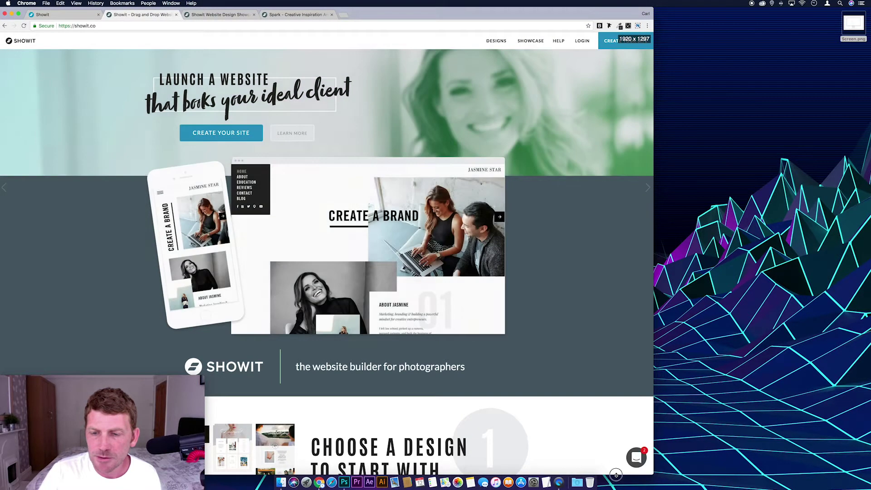
left_click_drag(612, 475, 612, 401)
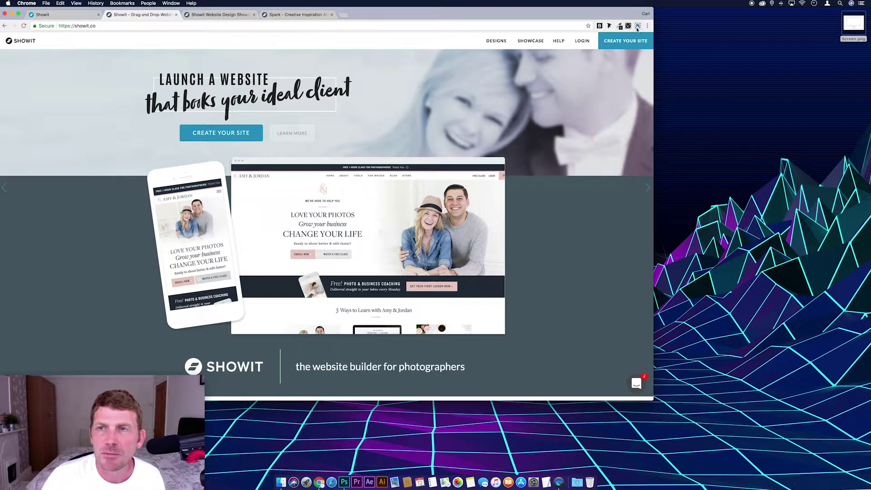
Save a Nimbus capture of the visible homepage as a PNG, then widen and heighten the window.
left_click(639, 26)
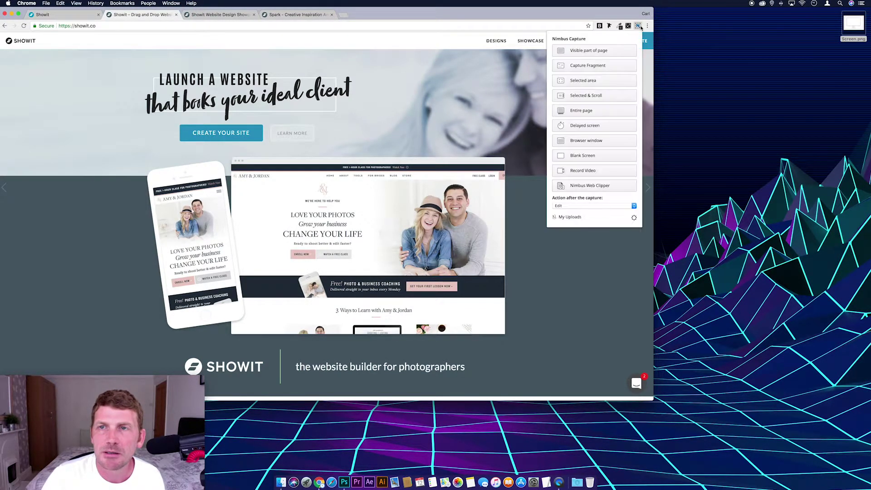
left_click(602, 53)
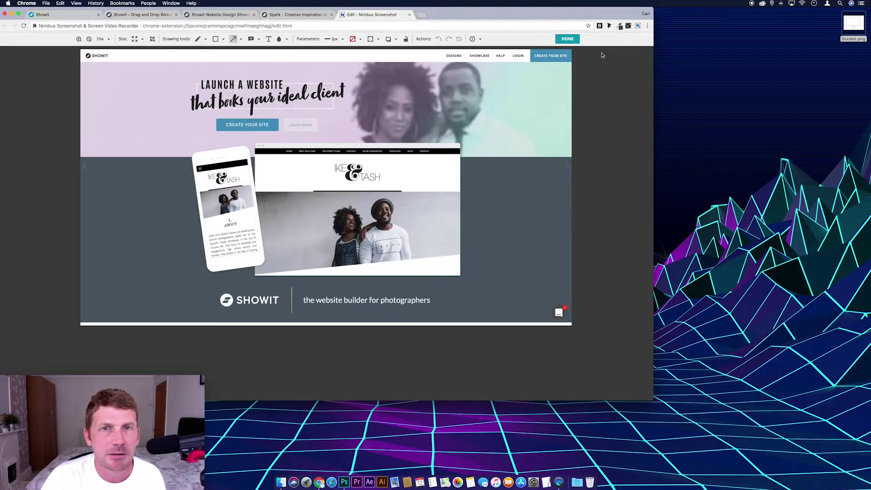
left_click(568, 39)
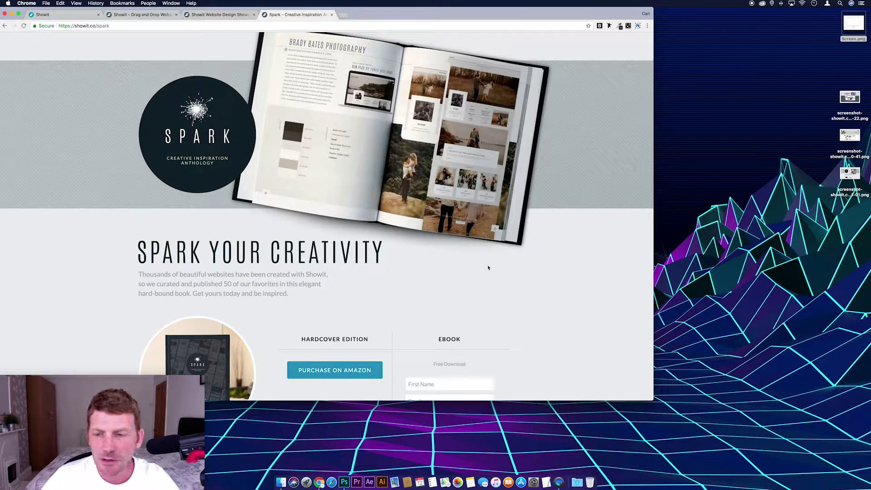
left_click_drag(558, 401, 561, 475)
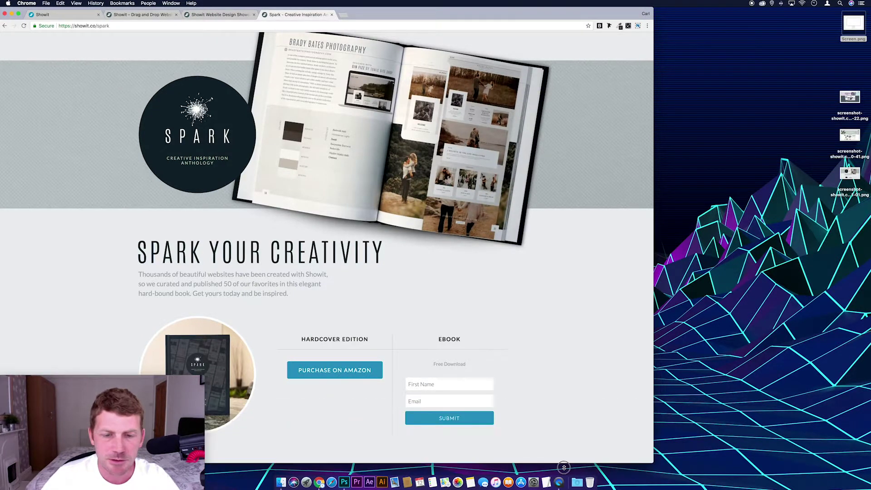
left_click_drag(652, 361, 825, 350)
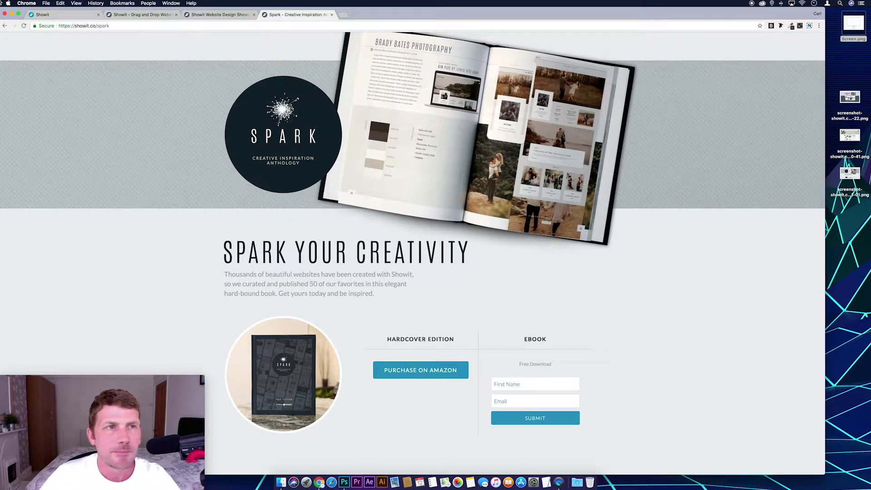
Drag the four desktop image files into the Showit Media Library, then close it and maximize Chrome.
left_click(41, 15)
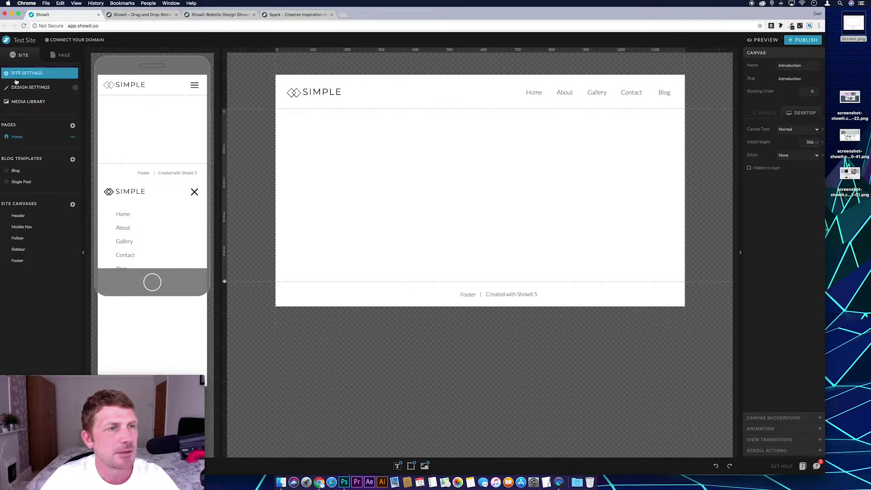
left_click(24, 102)
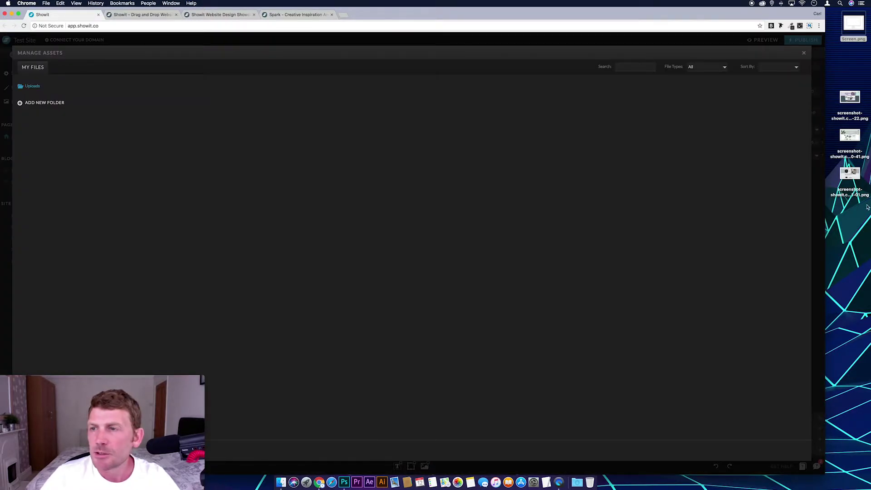
left_click(848, 204)
left_click_drag(847, 203, 388, 138)
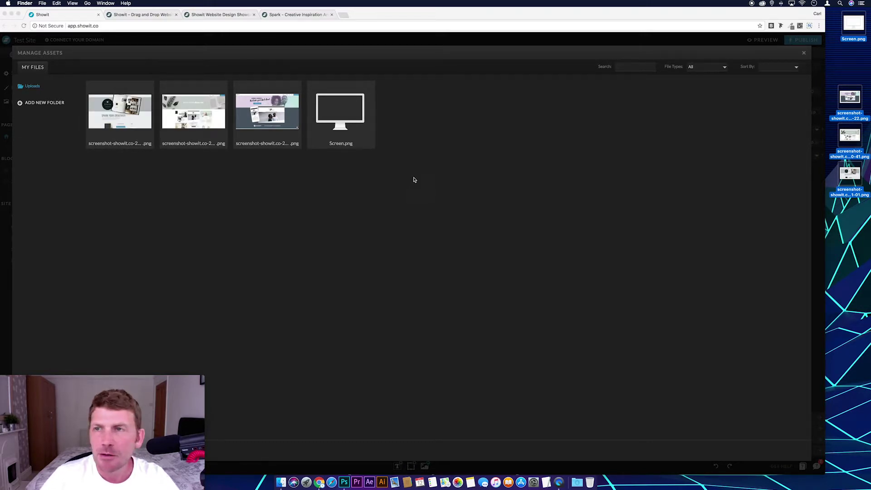
left_click(805, 54)
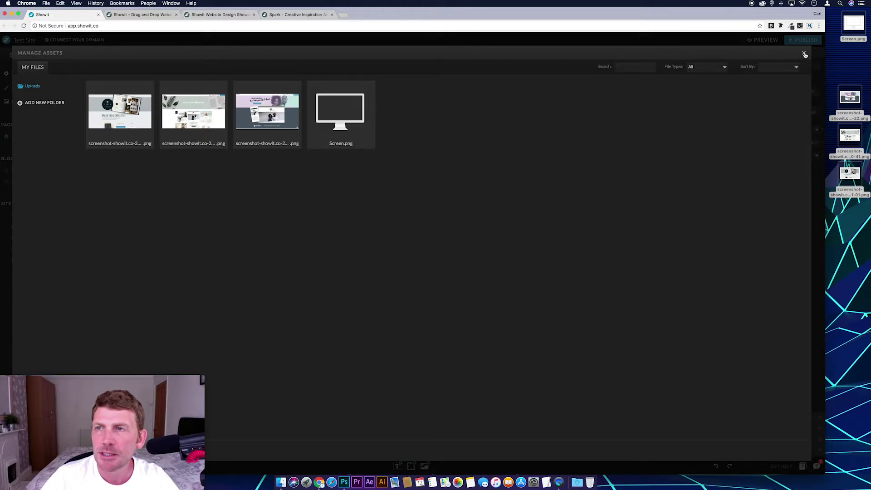
left_click(805, 53)
double_click(294, 22)
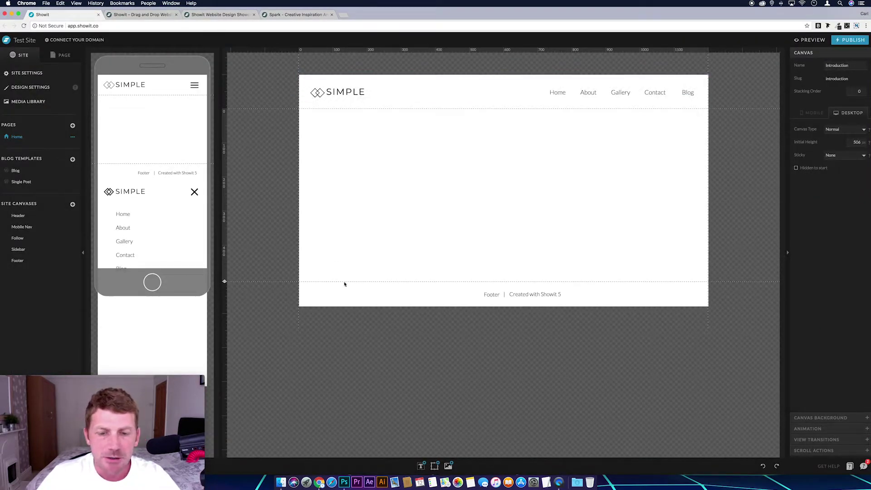
Add a gallery to the Introduction canvas and save the three website screenshots as its images.
mouse_move(435, 466)
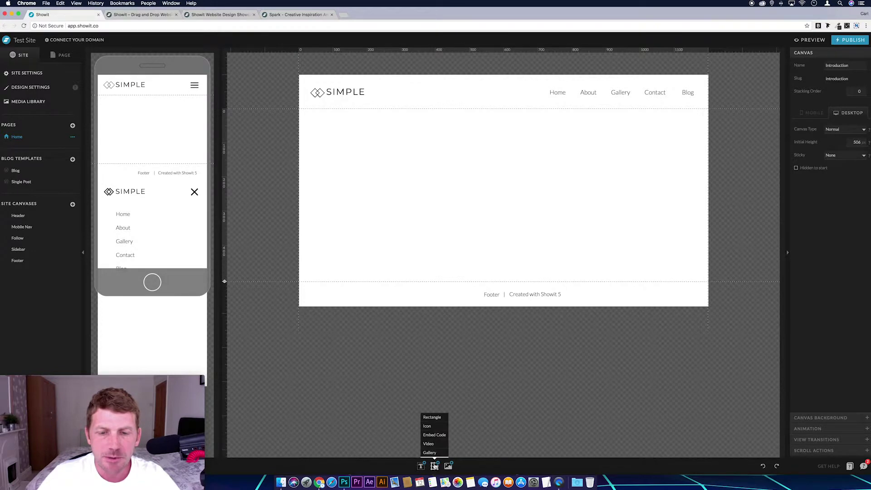
left_click(435, 453)
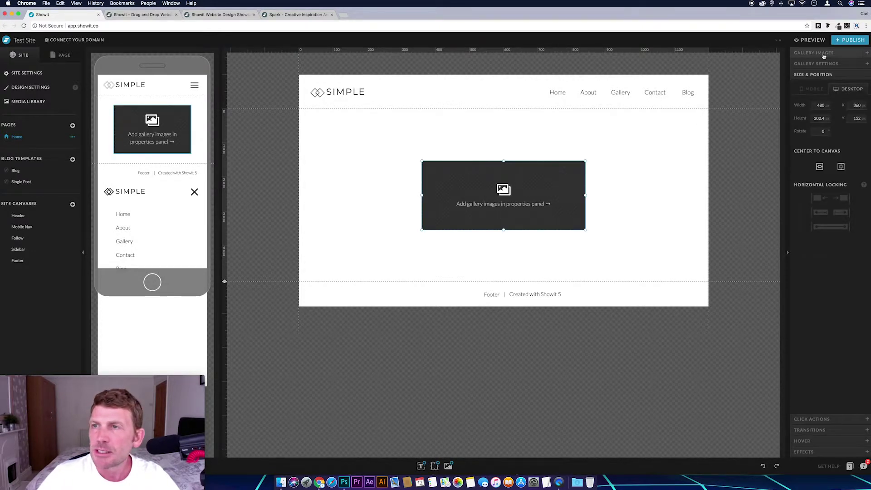
left_click(824, 53)
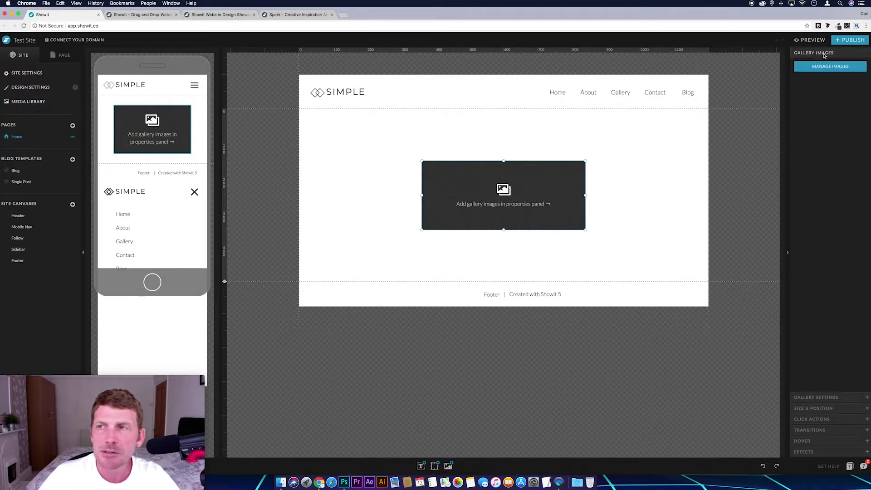
left_click(827, 67)
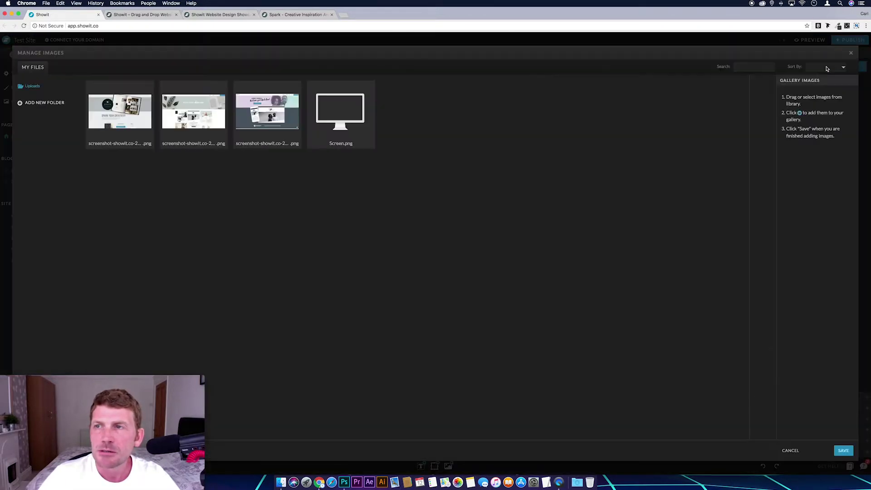
left_click(87, 87)
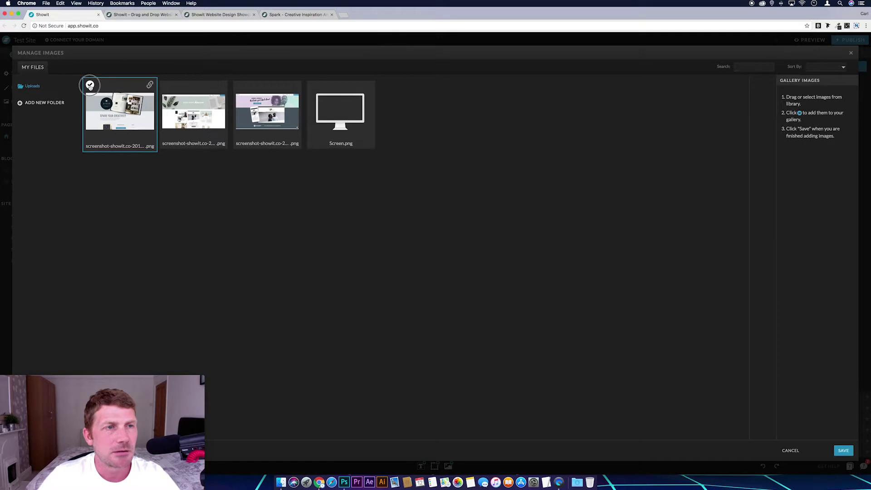
left_click(218, 89)
left_click(238, 86)
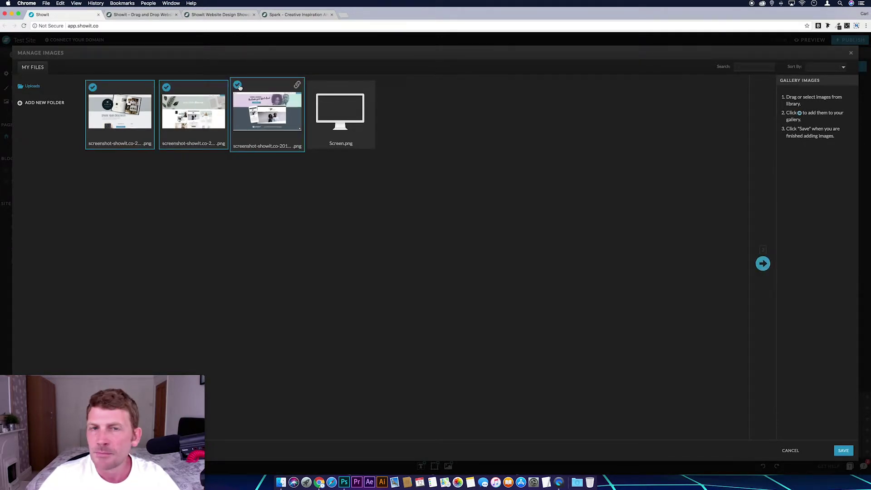
left_click_drag(256, 116, 794, 140)
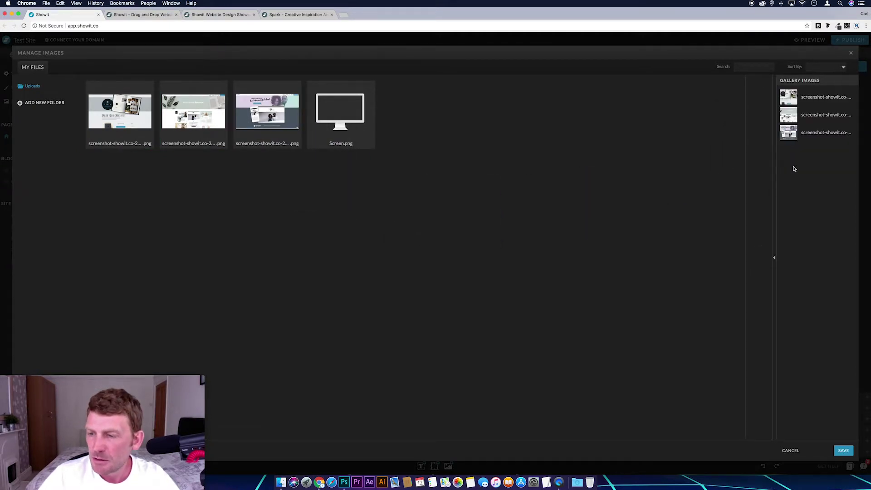
left_click(843, 450)
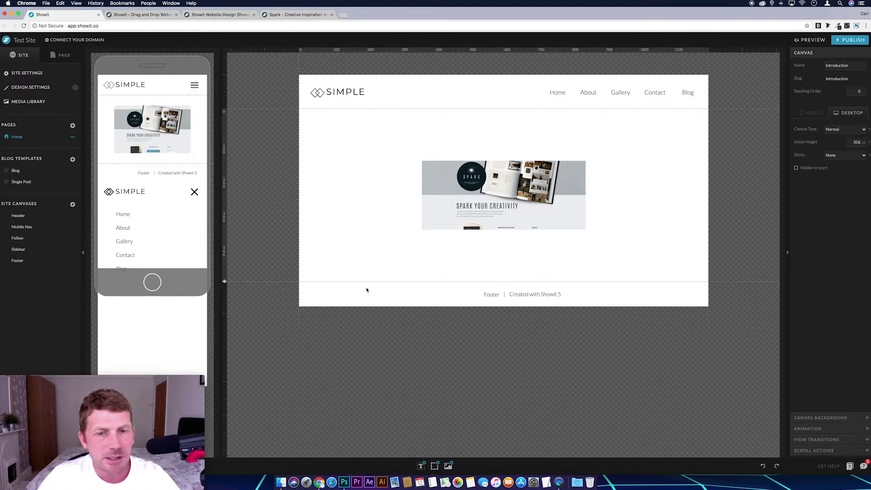
mouse_move(447, 293)
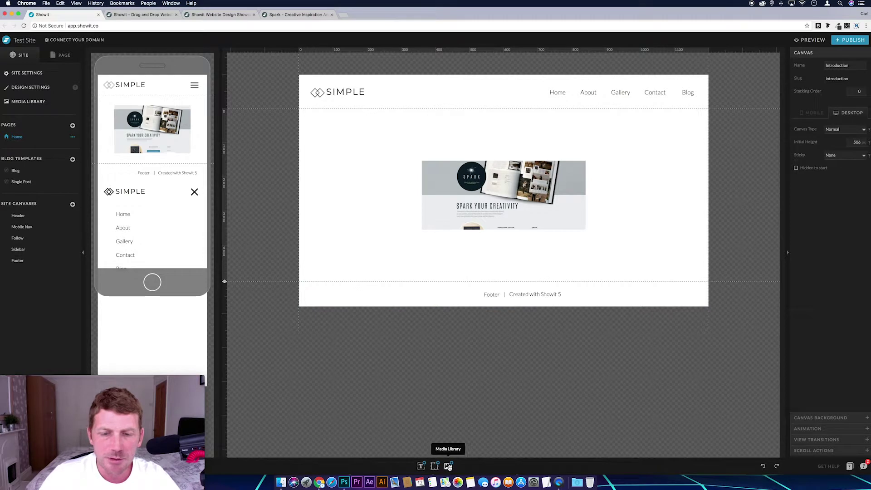
Add Screen.png from the media library and nudge the mockup into line with the gallery.
left_click(449, 466)
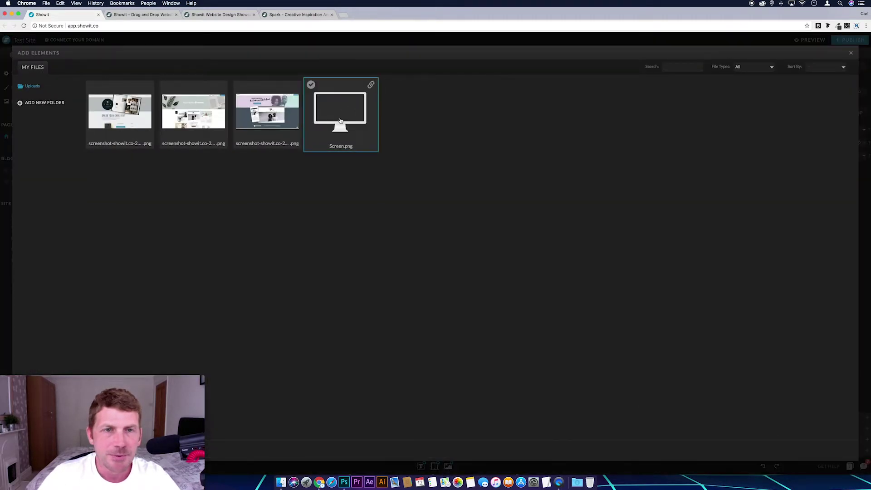
left_click(341, 120)
left_click(845, 452)
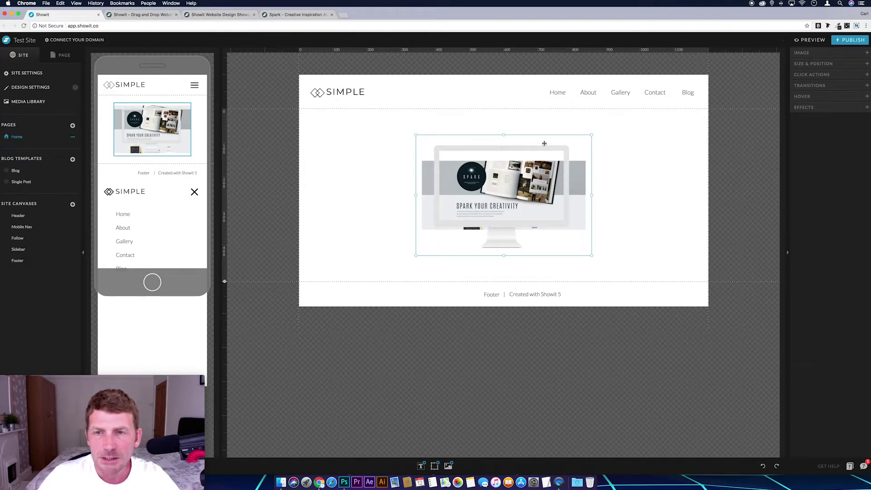
left_click_drag(536, 144, 539, 147)
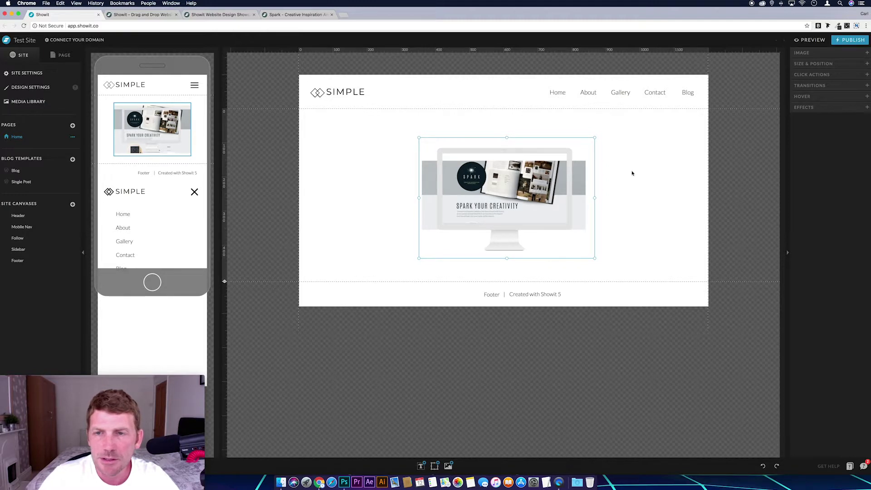
left_click(632, 173)
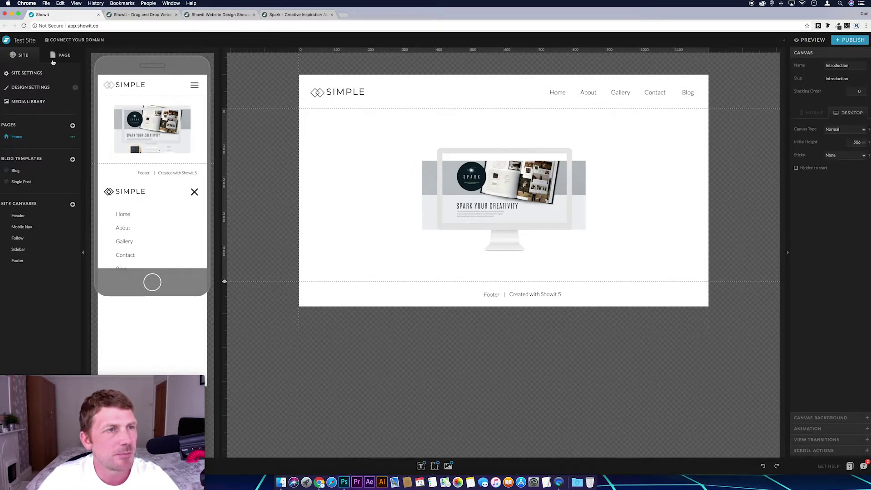
Pull the gallery layer's left, right, top and bottom edges in to fit the monitor screen.
left_click(54, 65)
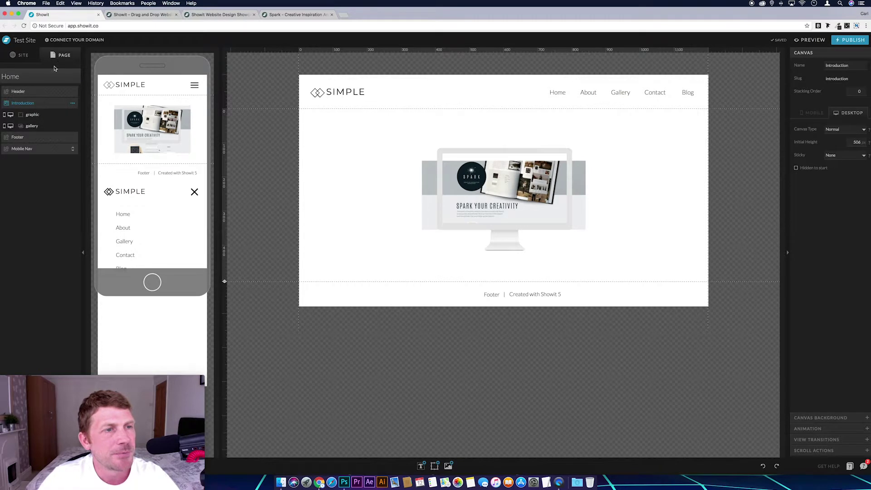
left_click(35, 127)
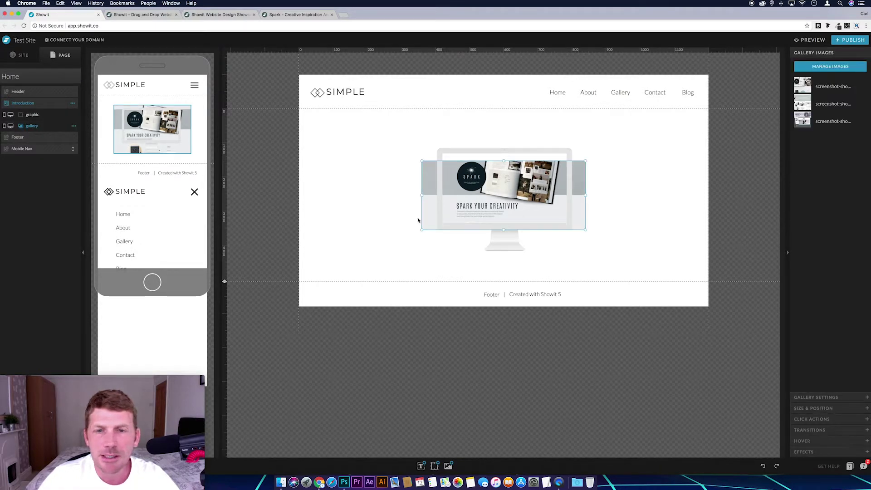
left_click_drag(422, 196, 441, 195)
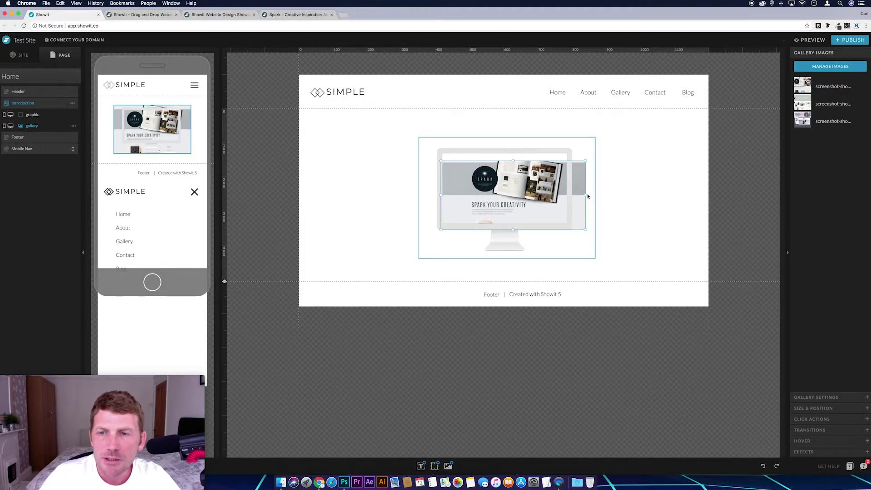
left_click_drag(586, 195, 569, 195)
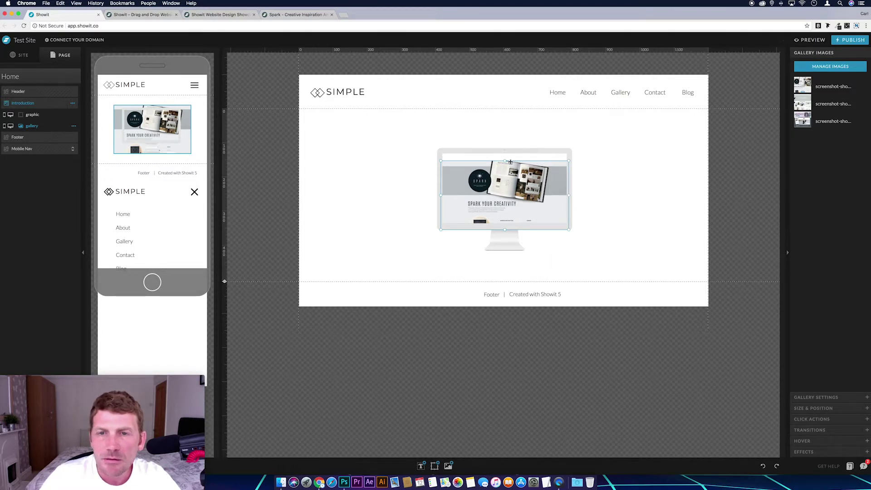
left_click_drag(504, 160, 504, 152)
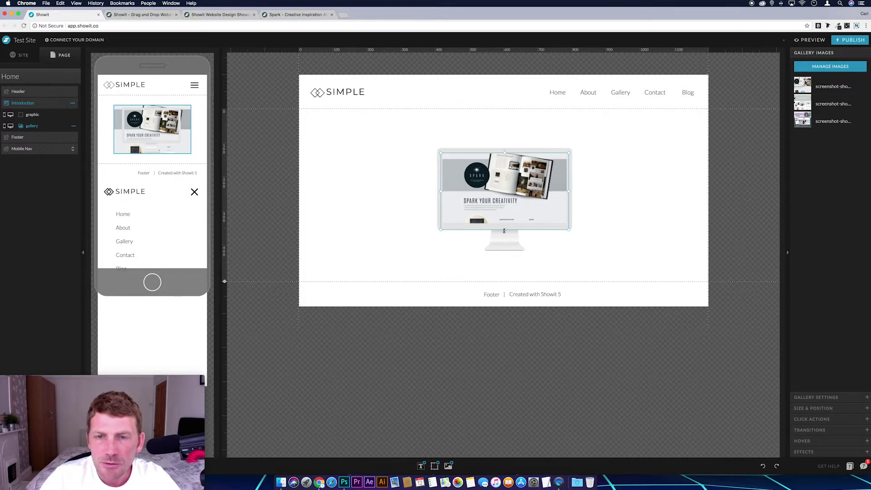
left_click_drag(504, 231, 505, 225)
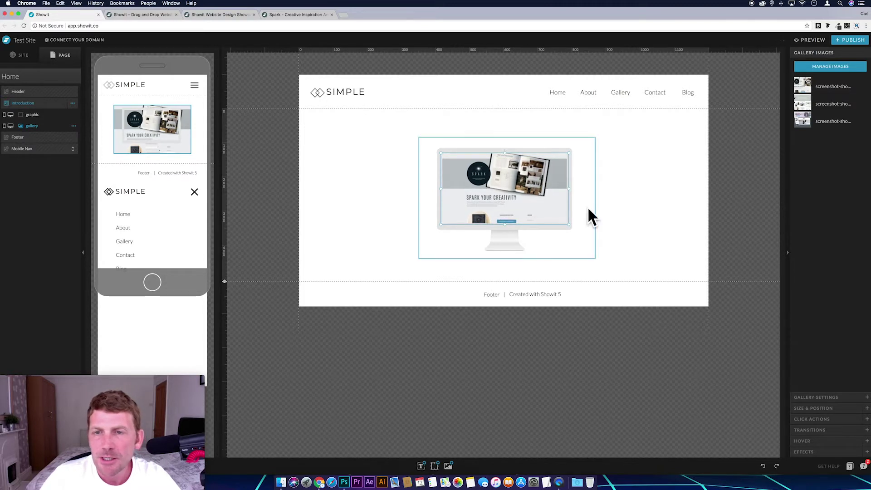
left_click(642, 208)
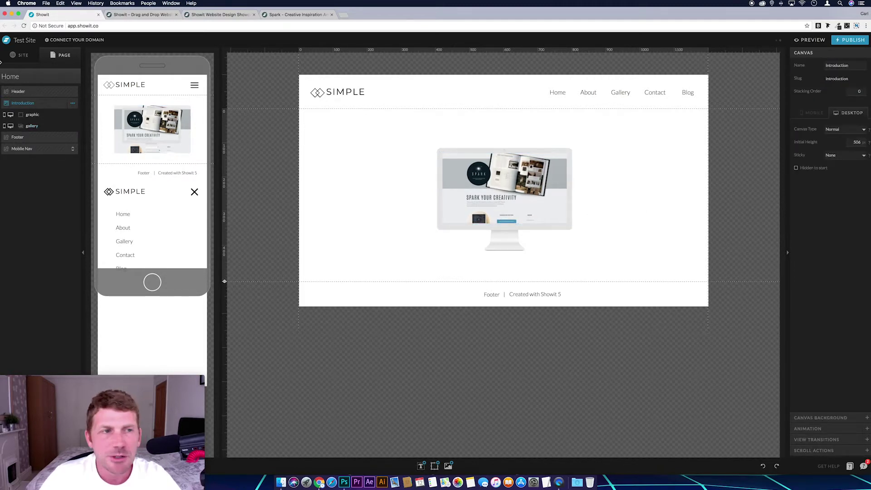
left_click(33, 126)
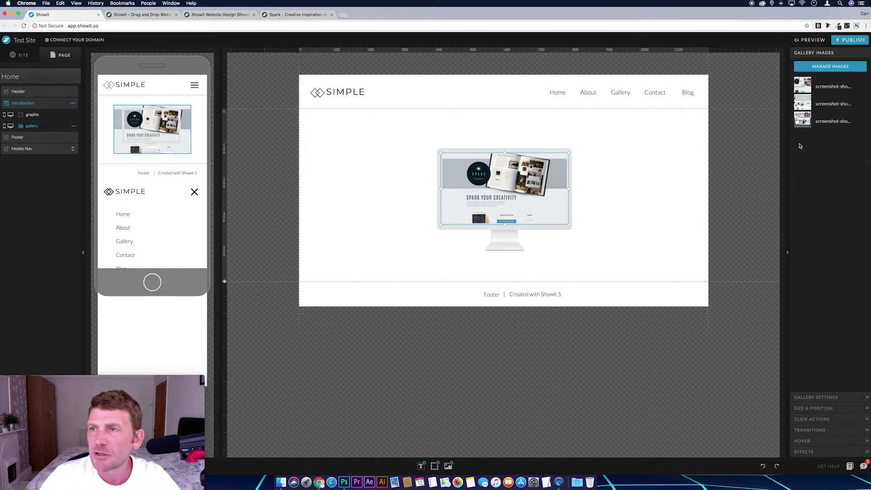
Change the gallery type to Sliding Gallery with an Auto Advance value of 2.5.
left_click(823, 398)
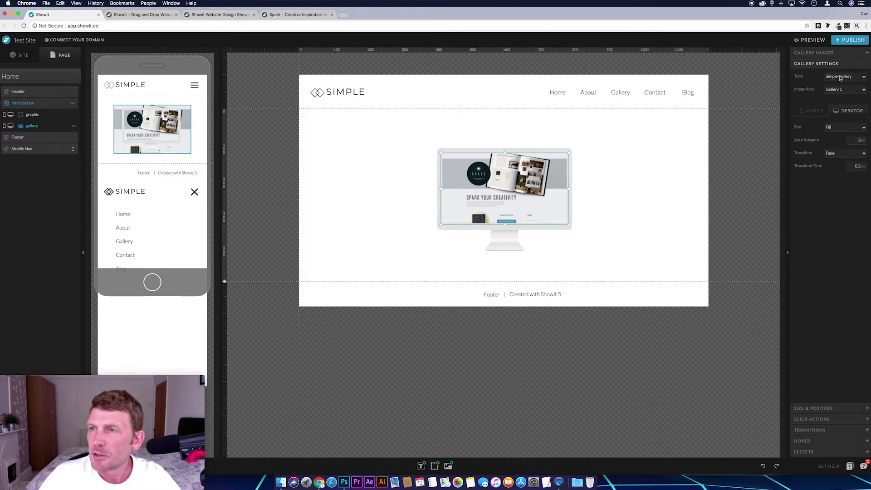
left_click(839, 77)
left_click(840, 88)
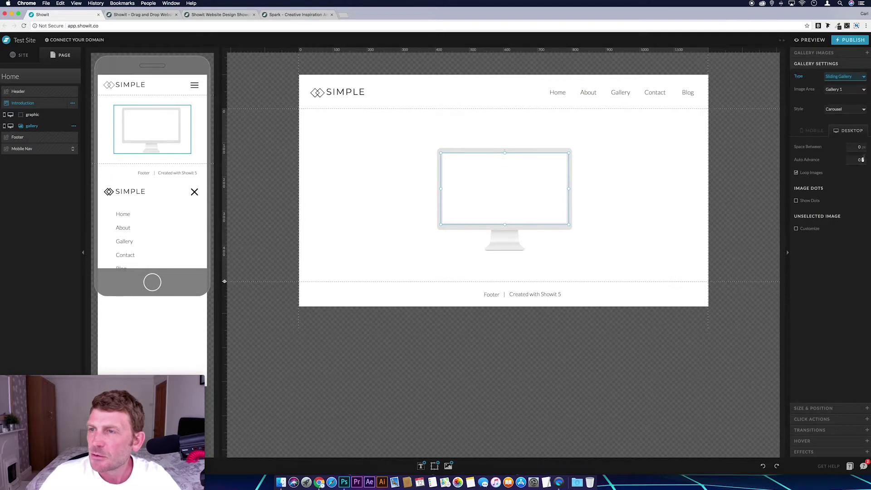
left_click(860, 160)
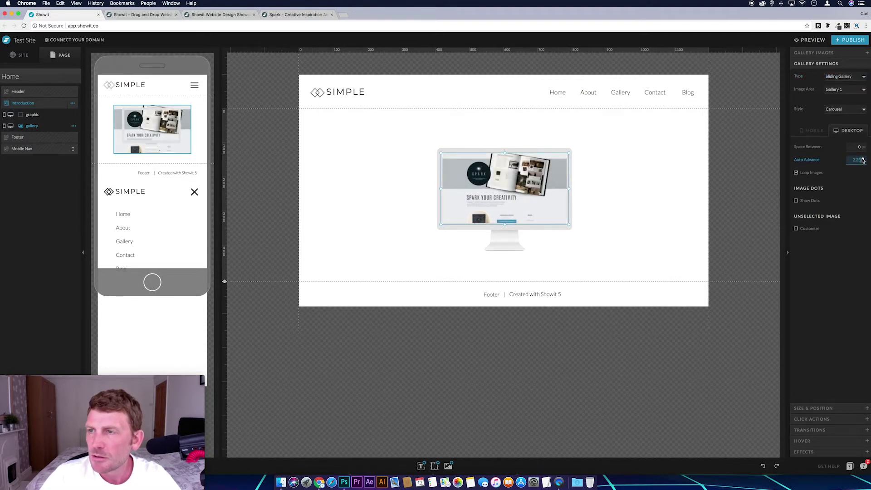
type("2.5")
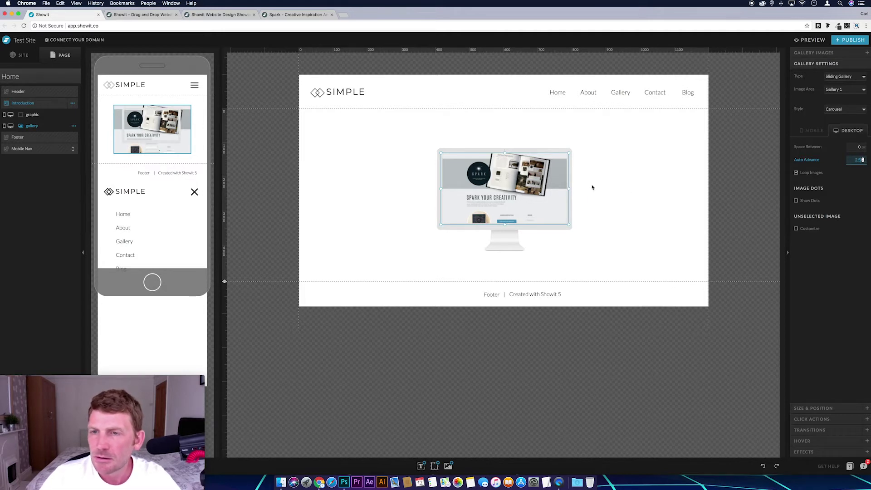
left_click(645, 187)
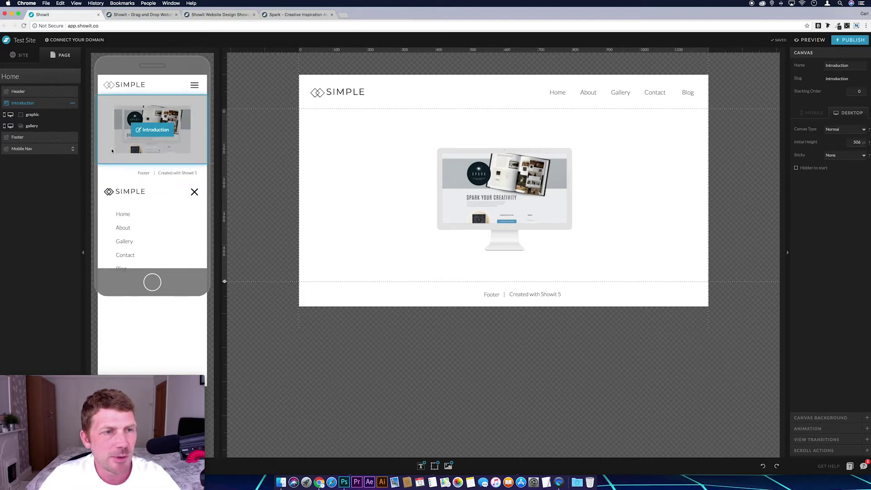
Check the Introduction canvas in mobile view, then launch the desktop site preview.
left_click(132, 139)
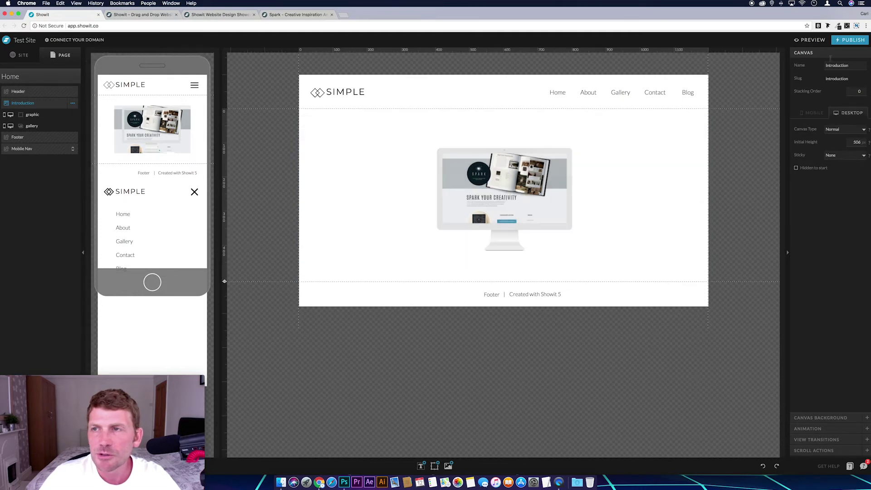
left_click(814, 41)
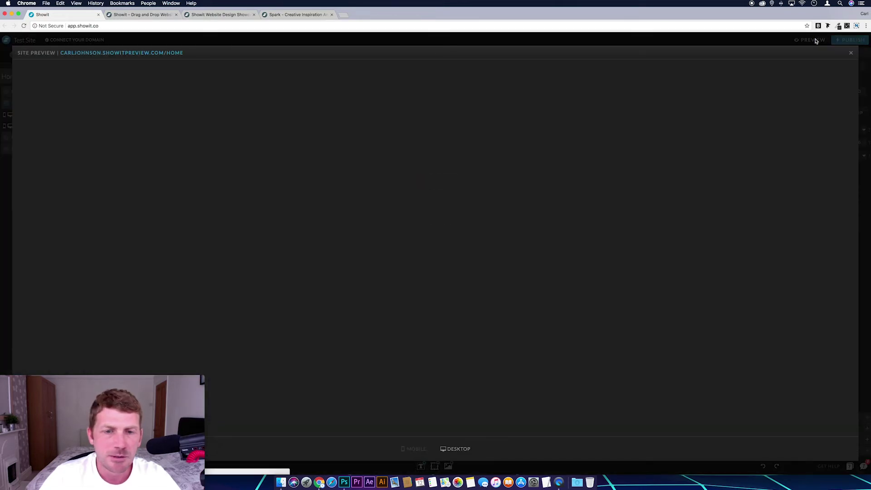